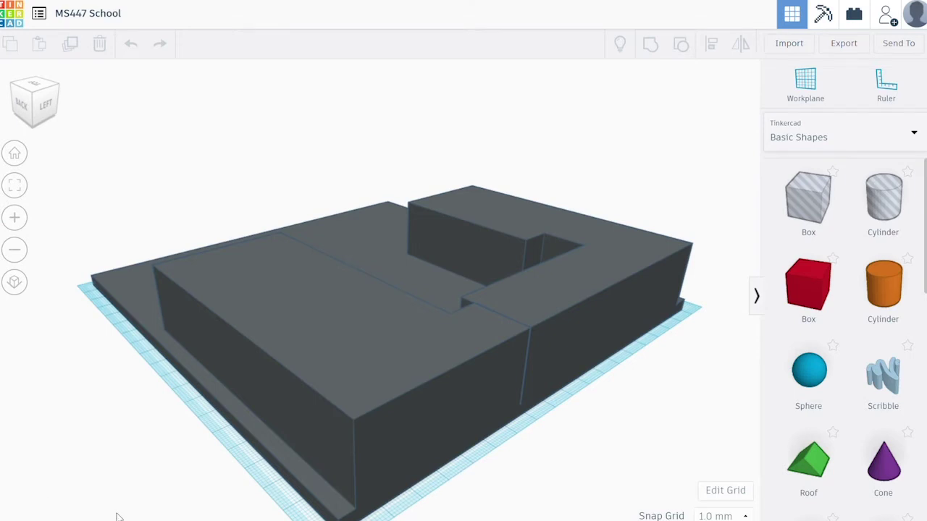
right_click_drag(108, 408, 484, 403)
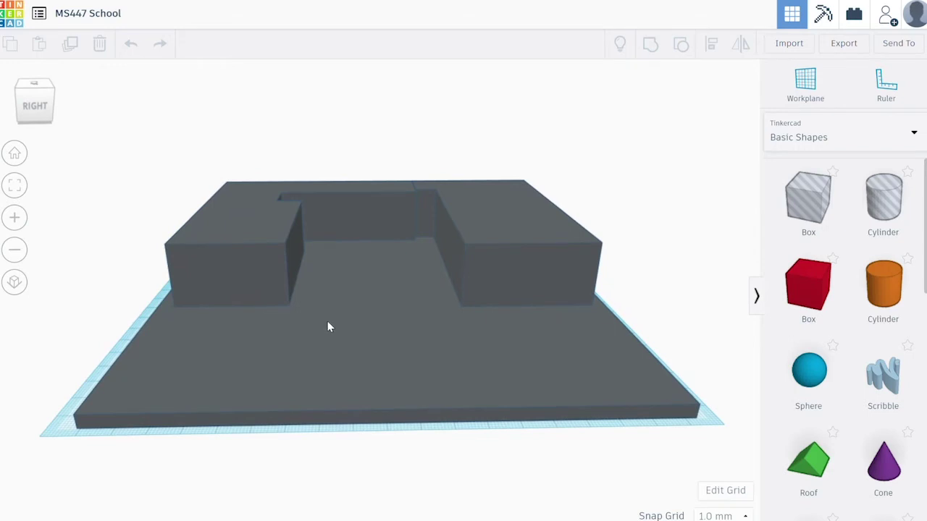
left_click(503, 253)
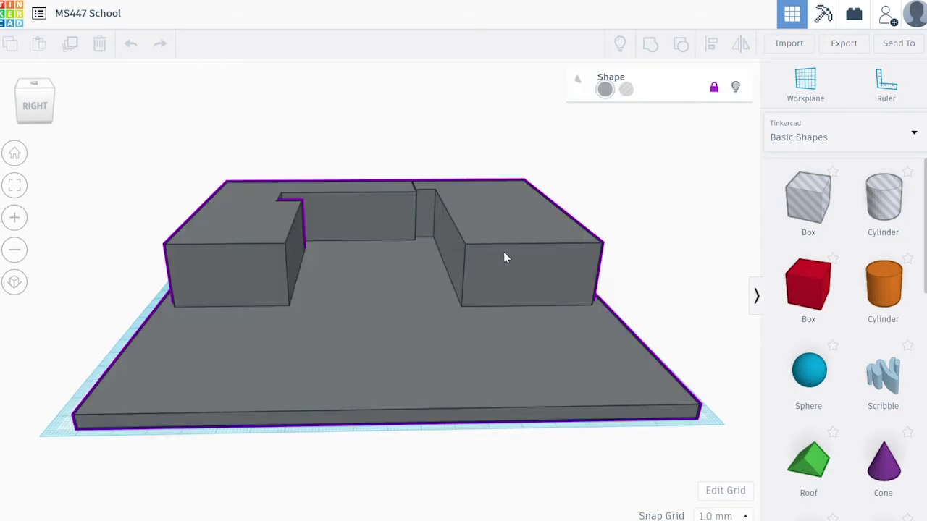
left_click(316, 497)
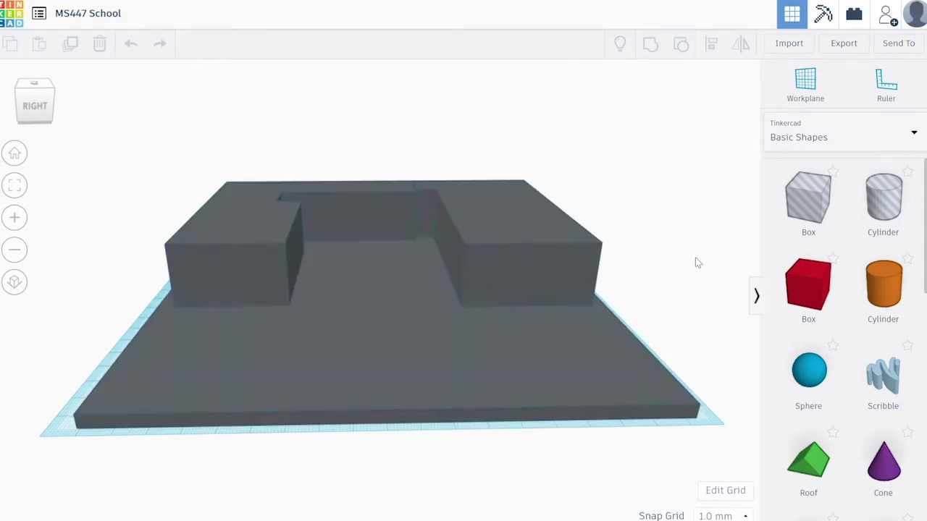
- Place a red Box in front of the grey building and stretch it to 24 × 123, 40 tall
left_click_drag(808, 274, 331, 292)
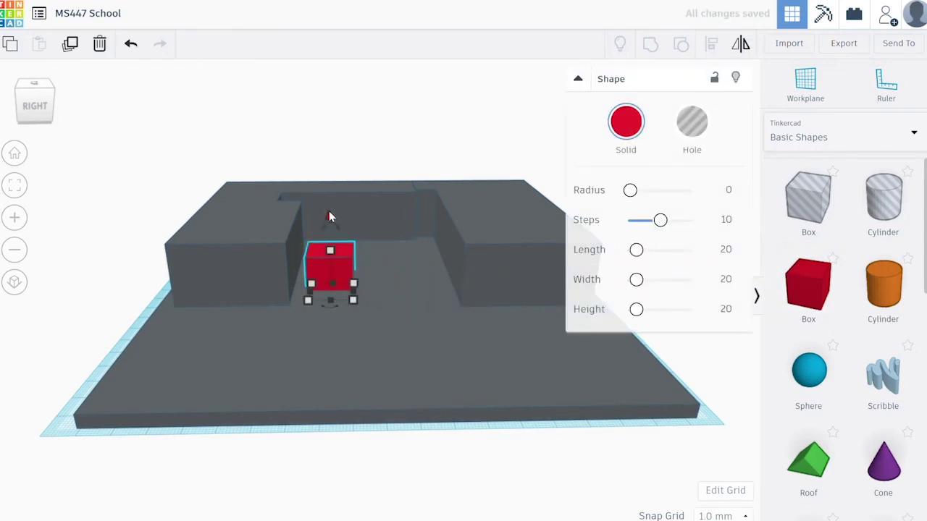
left_click_drag(329, 214, 328, 192)
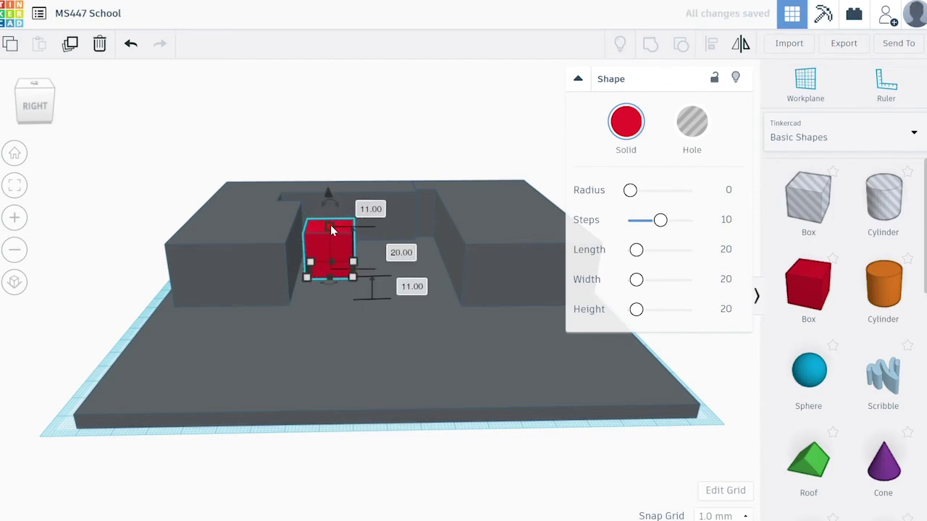
left_click_drag(331, 229, 341, 184)
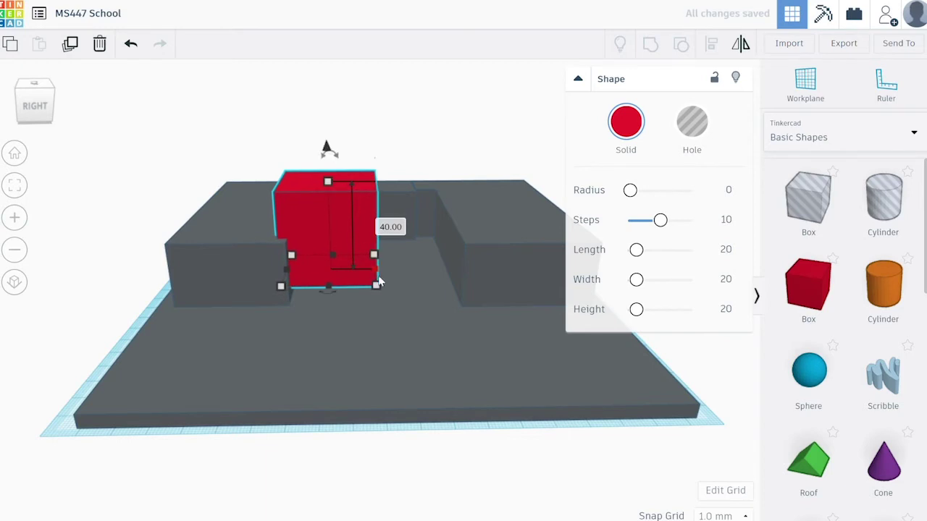
left_click_drag(376, 286, 330, 397)
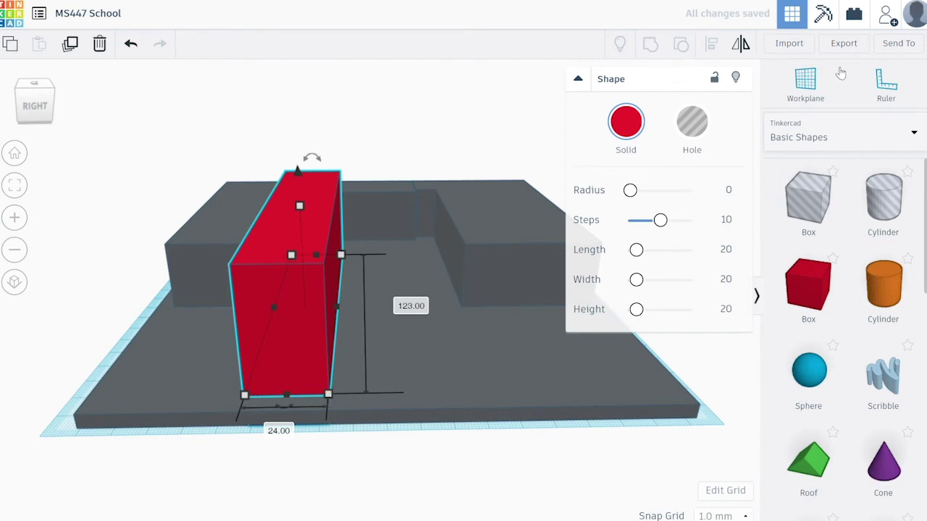
left_click(537, 99)
- Drop Plant v2 from the Part collection beside the red block, enlarged to about 35 × 56
left_click(916, 134)
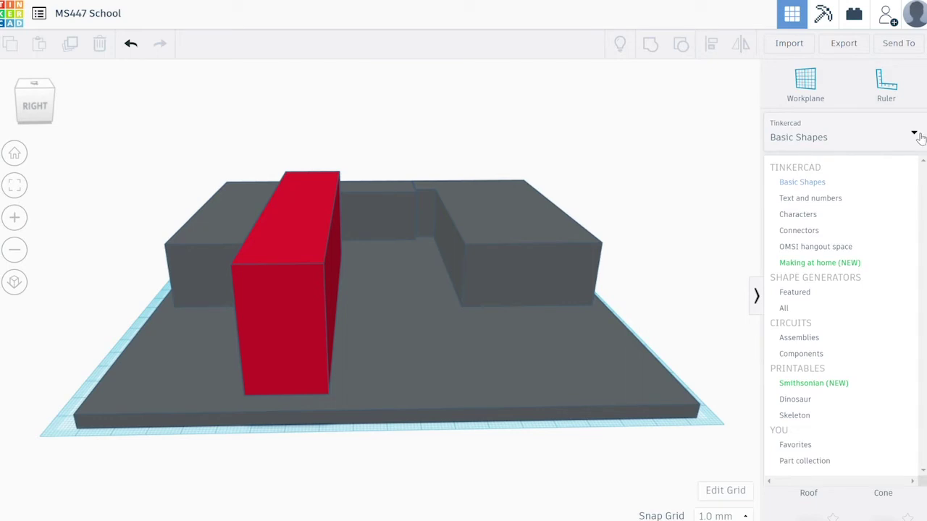
left_click(813, 463)
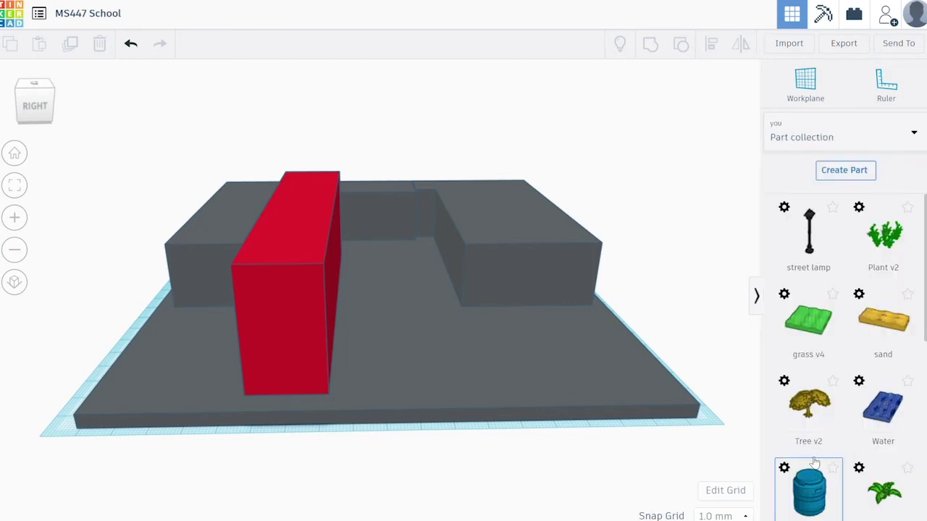
left_click(903, 247)
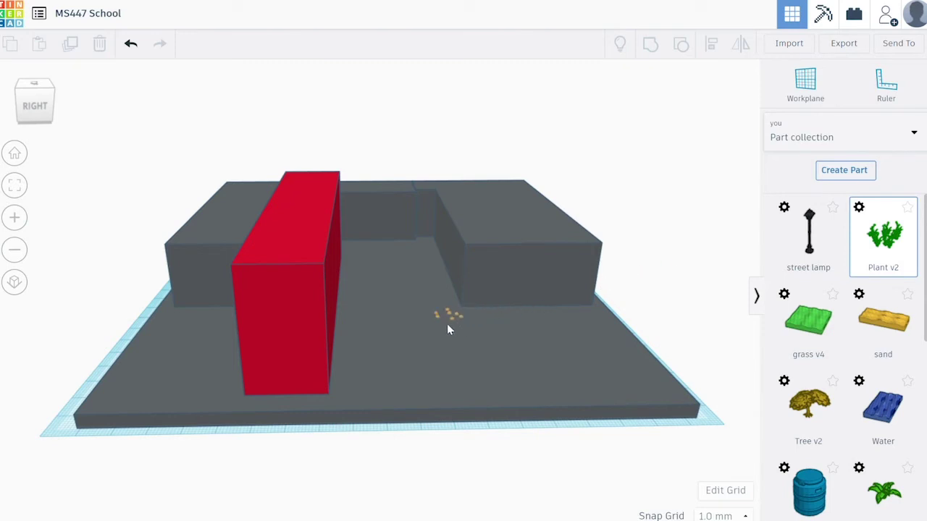
left_click(436, 299)
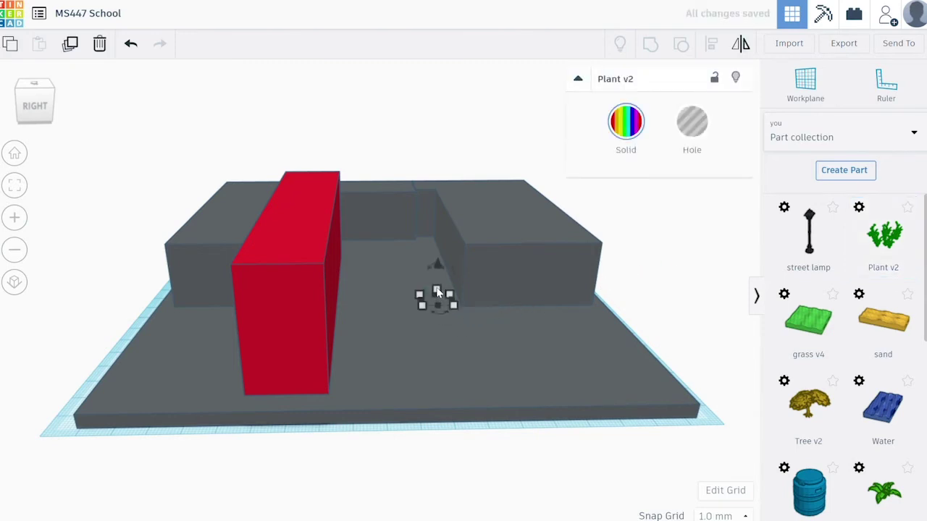
left_click_drag(438, 268, 438, 256)
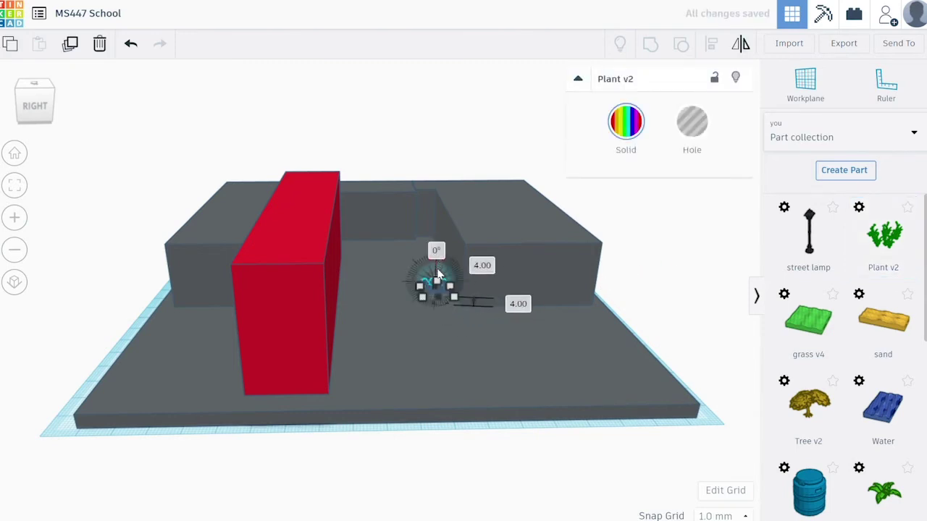
left_click_drag(423, 300, 377, 347)
left_click(446, 439)
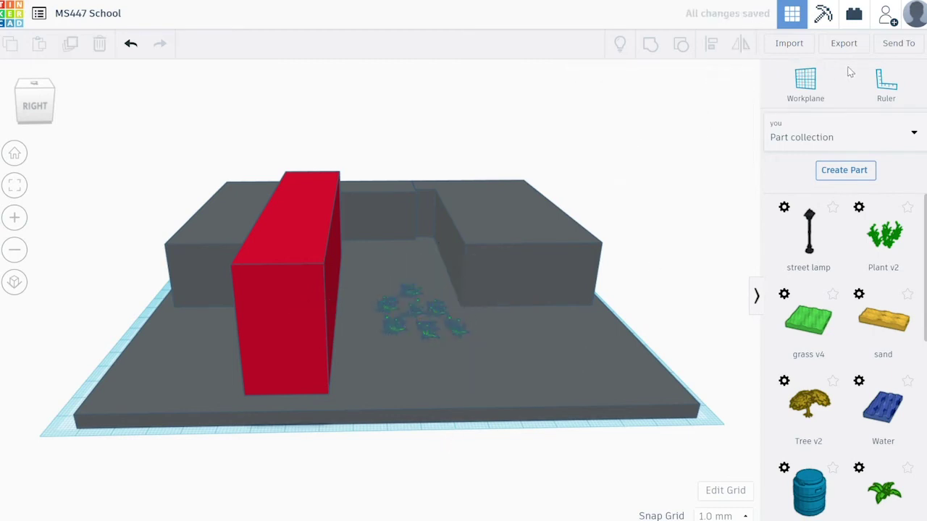
- Add a Basic Shapes Scribble drawn as a spiral, forming a light-blue wall 10 high beside the plants
left_click(885, 135)
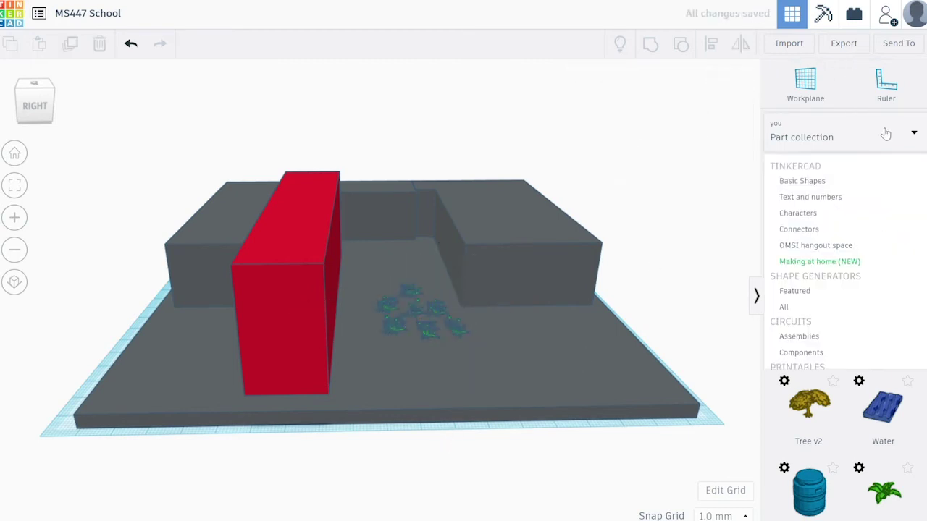
left_click(815, 187)
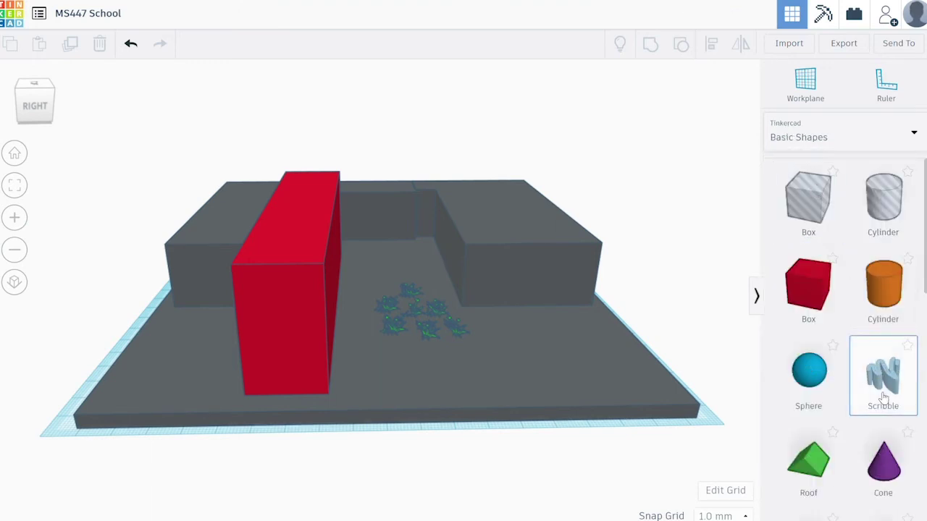
mouse_move(894, 366)
left_mouse_down()
mouse_move(689, 298)
mouse_move(495, 340)
left_mouse_up()
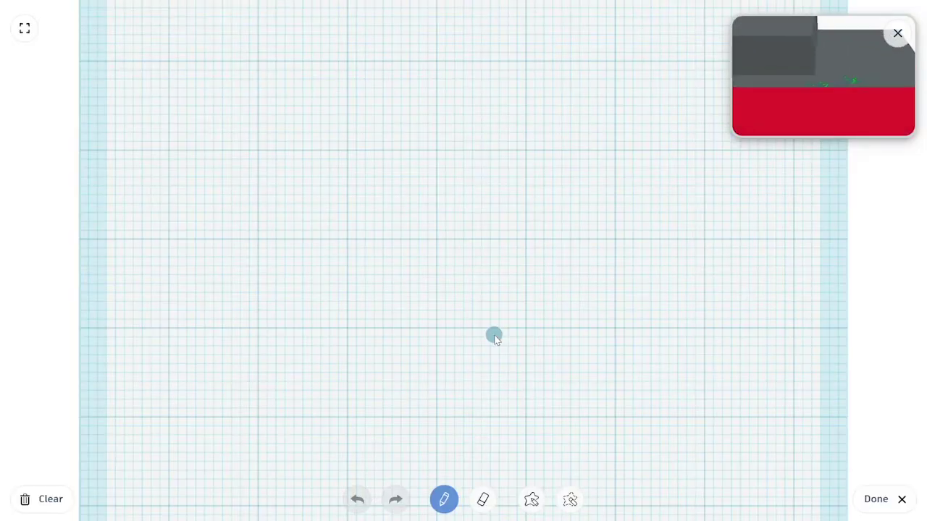
mouse_move(512, 52)
left_mouse_down()
mouse_move(415, 75)
mouse_move(273, 155)
mouse_move(275, 262)
mouse_move(436, 370)
mouse_move(602, 297)
mouse_move(620, 179)
mouse_move(519, 170)
mouse_move(430, 226)
mouse_move(431, 268)
mouse_move(478, 238)
left_mouse_up()
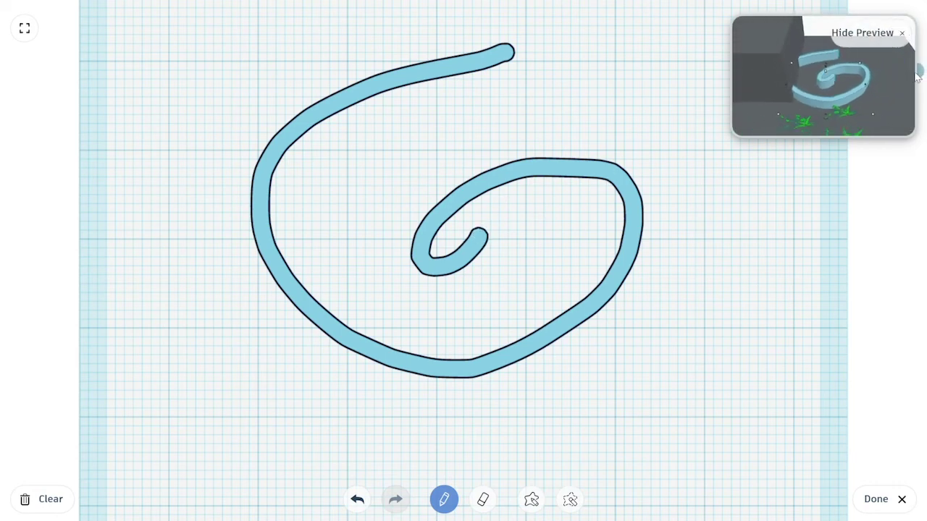
left_click(879, 499)
right_click_drag(636, 376, 566, 351)
- Frame the scribble and orbit to a low side view of the whole school site
key("f")
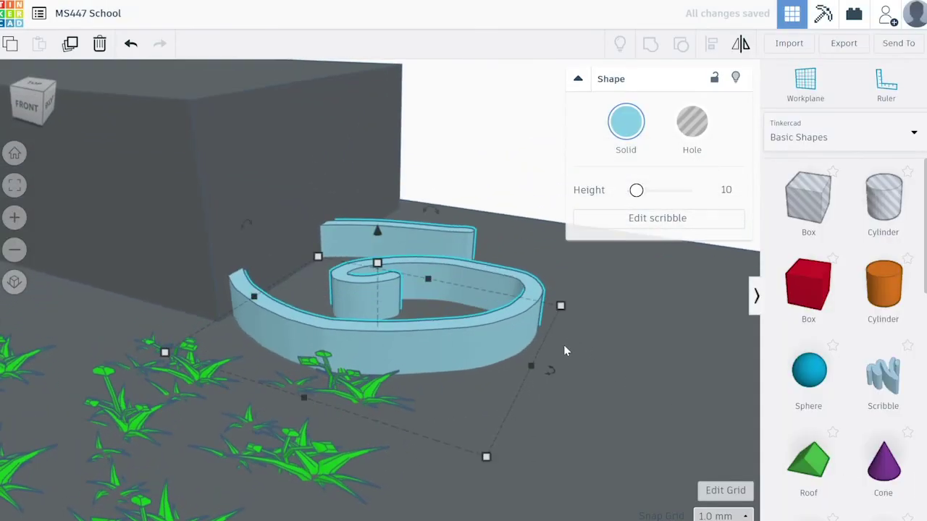
scroll(563, 351, "down", 5)
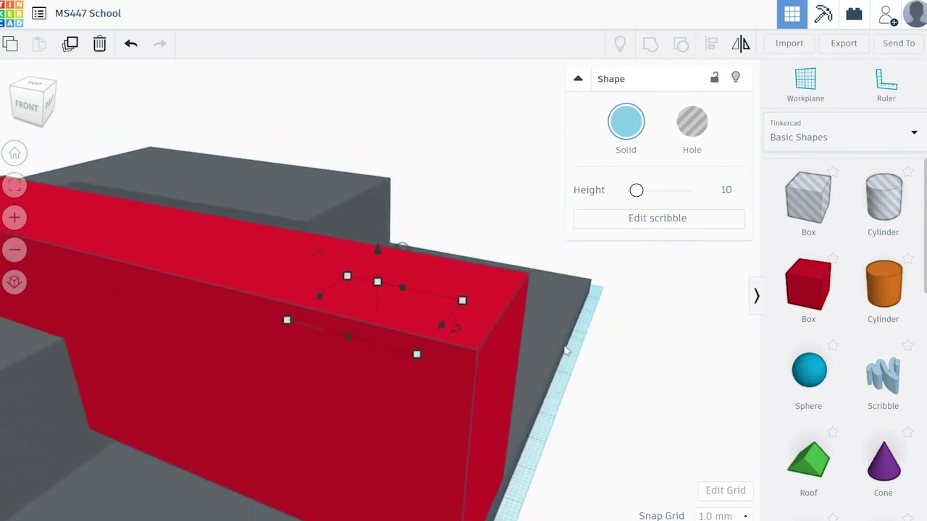
right_click_drag(611, 374, 371, 384)
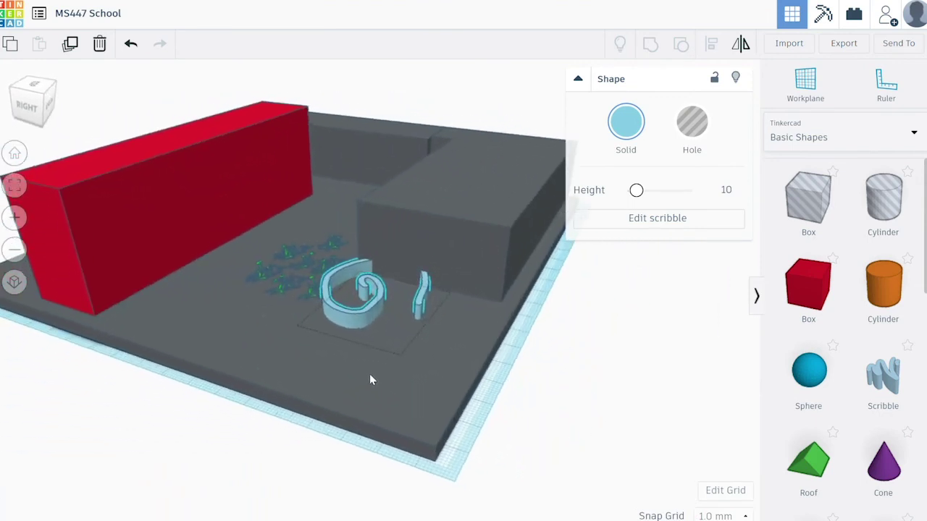
scroll(341, 280, "up", 5)
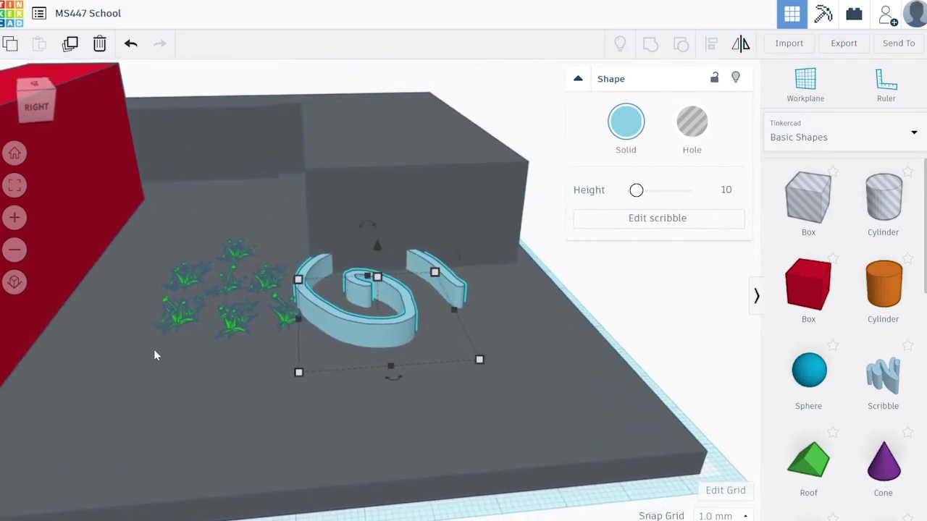
scroll(154, 349, "up", 5)
mouse_move(162, 335)
right_mouse_down()
mouse_move(166, 290)
mouse_move(281, 269)
right_mouse_up()
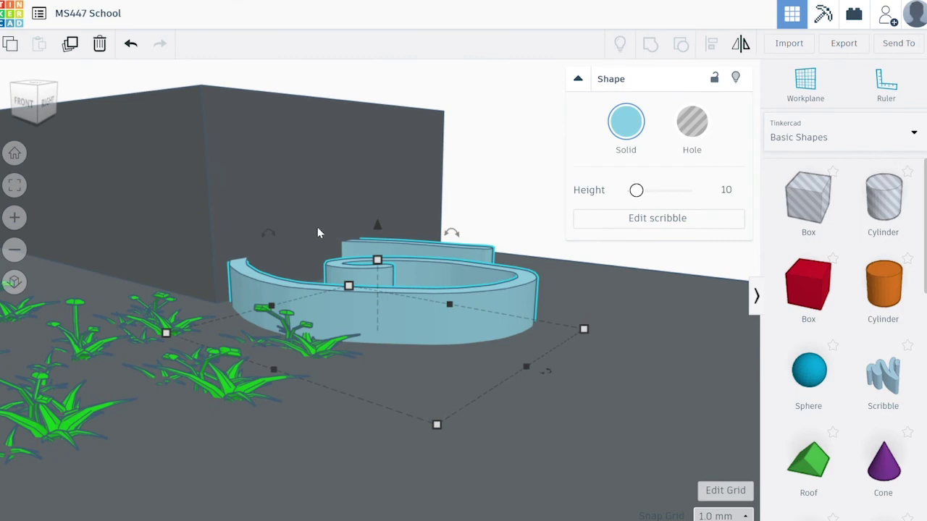
- Deselect everything and download a picture of the design as MS447 School.png
left_click(472, 153)
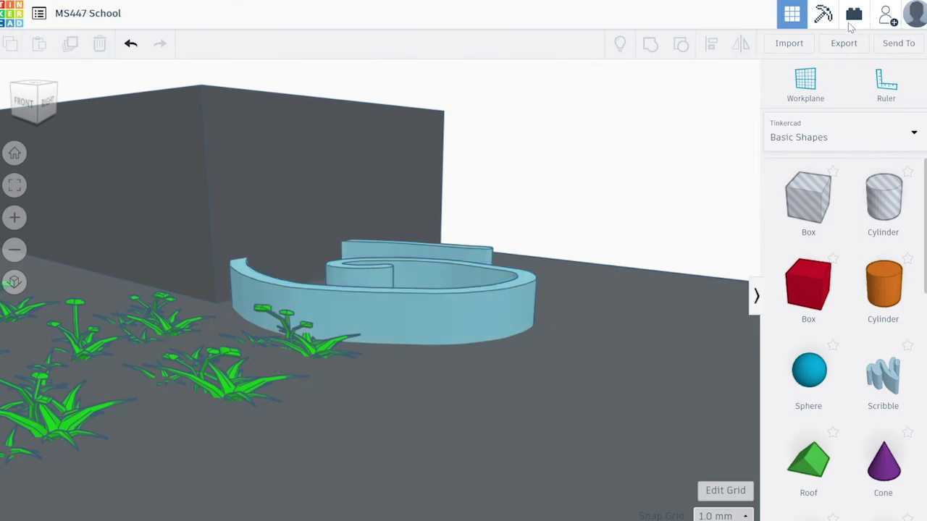
left_click(920, 44)
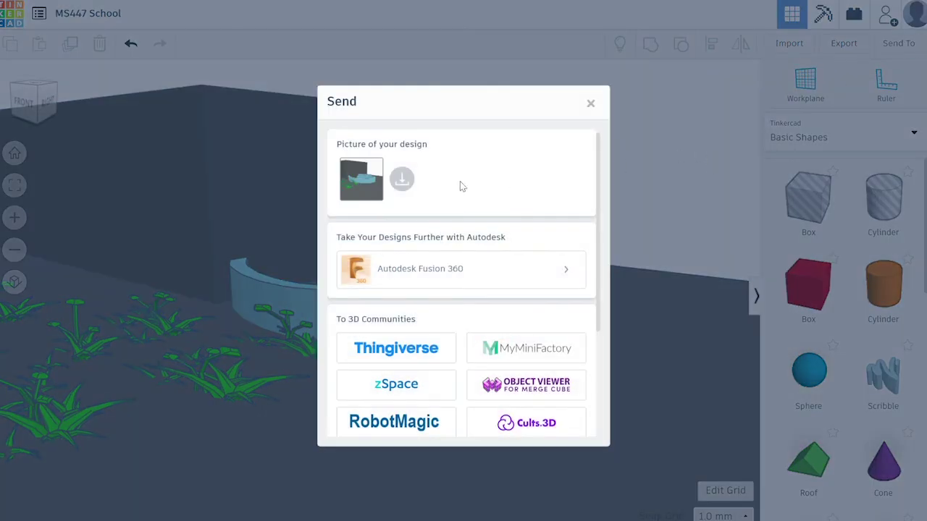
left_click(408, 185)
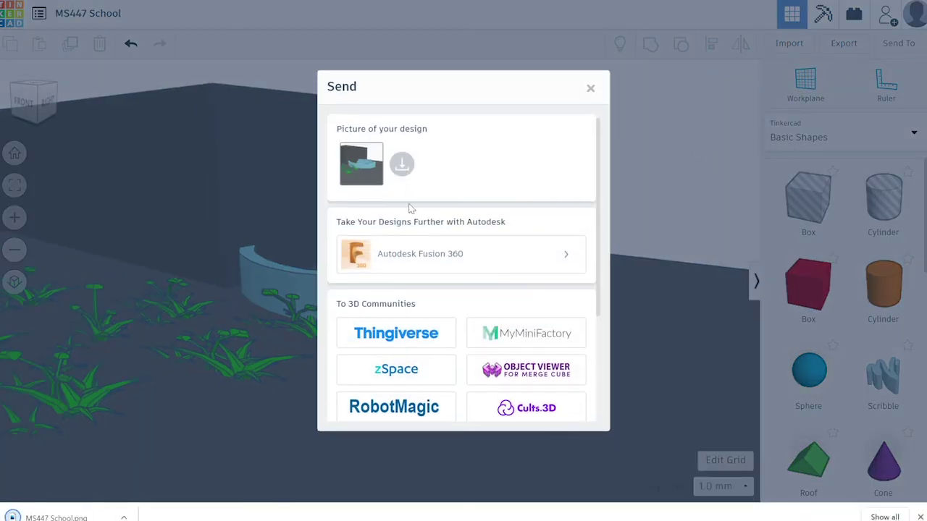